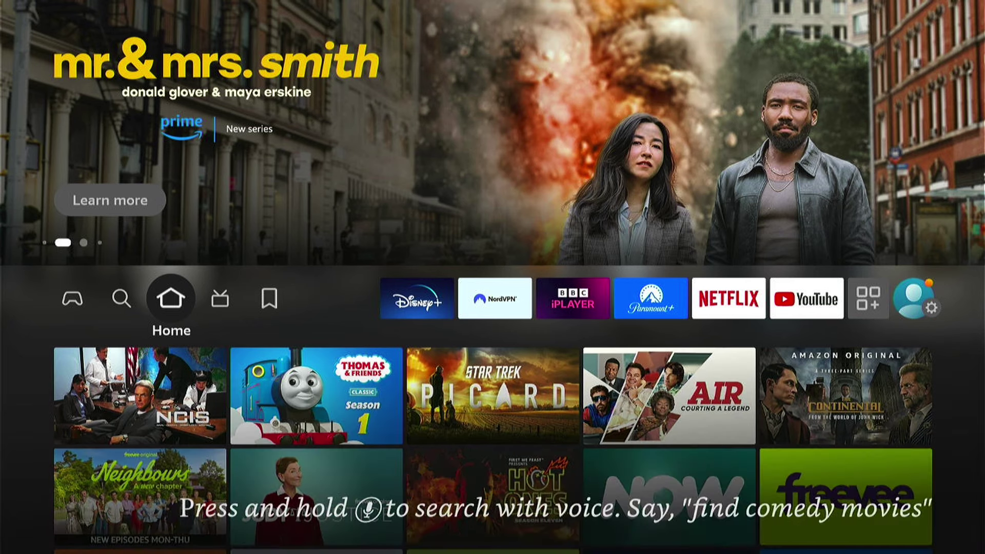
Move along the home screen's app row until Netflix is highlighted.
key(Right)
key(Right)
key(Right)
Go down into the Settings grid and enter the Display & Audio tile.
key(Right)
key(Right)
key(Right)
key(Right)
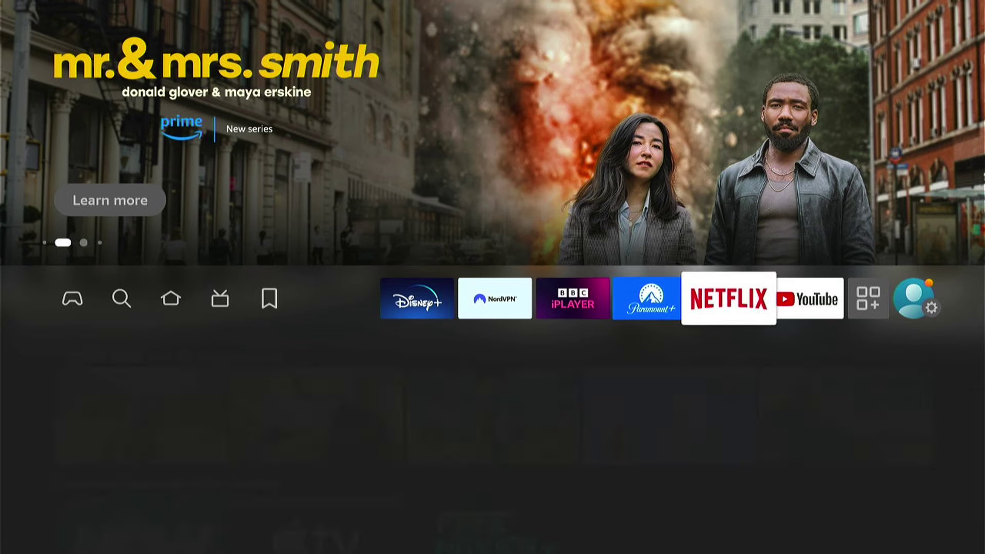
key(Right)
key(Right)
key(Right)
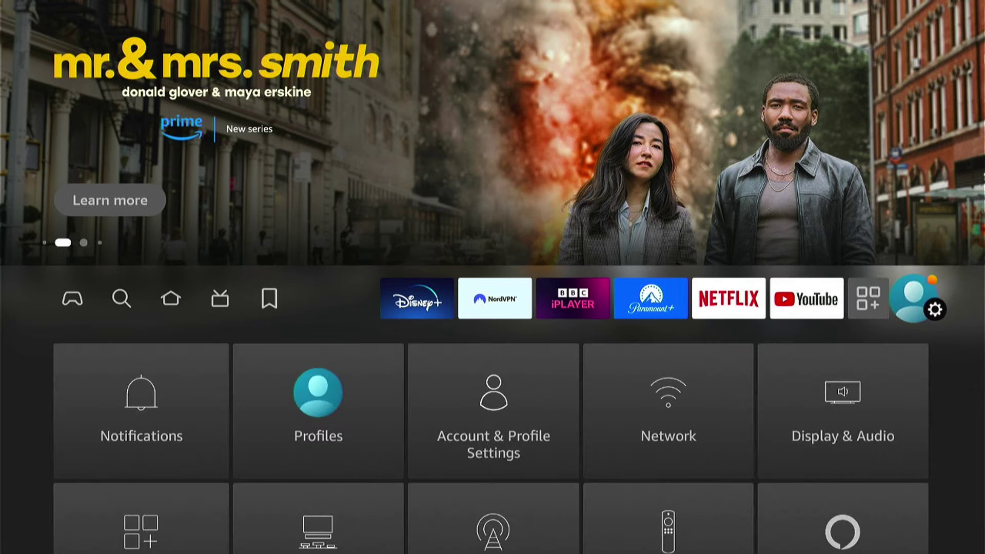
key(Down)
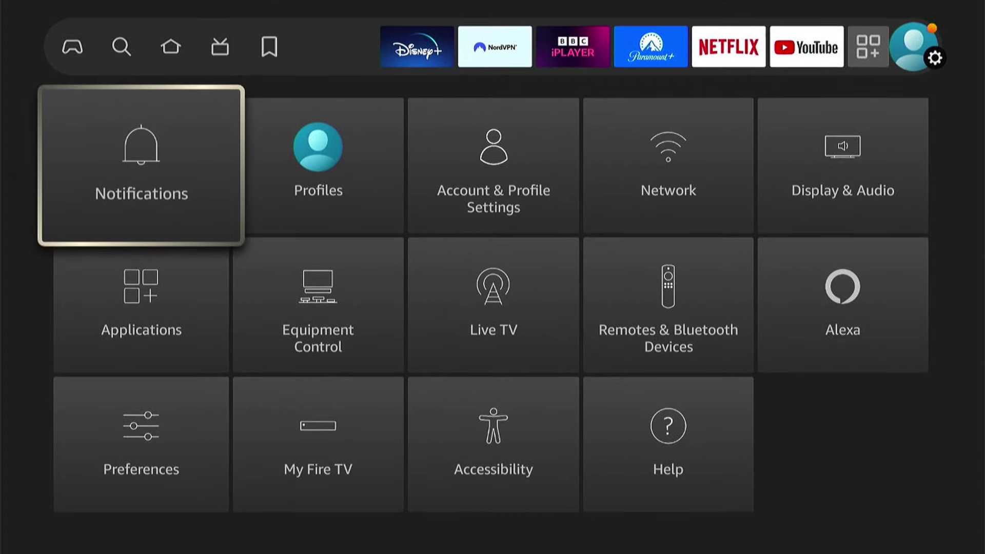
key(Right)
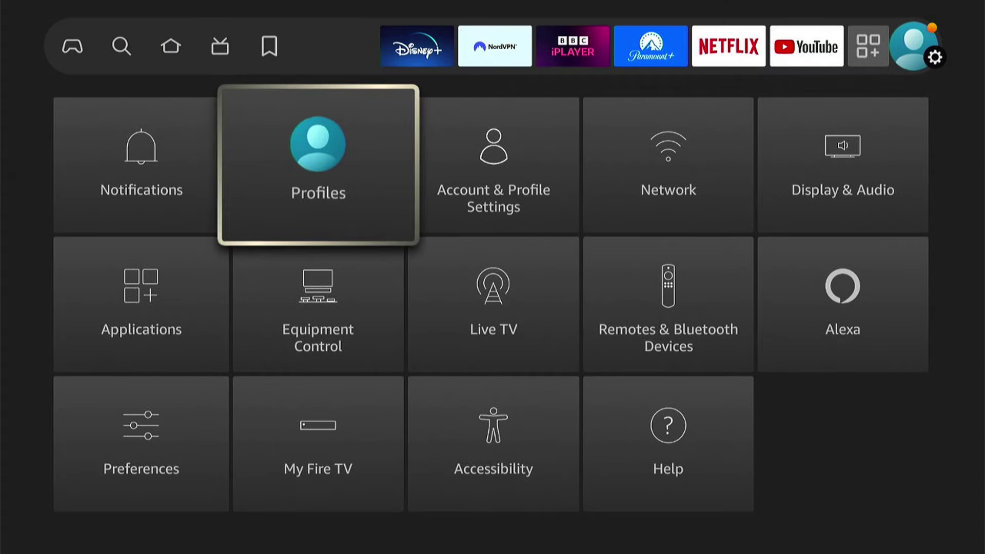
key(Right)
key(Right)
key(Right)
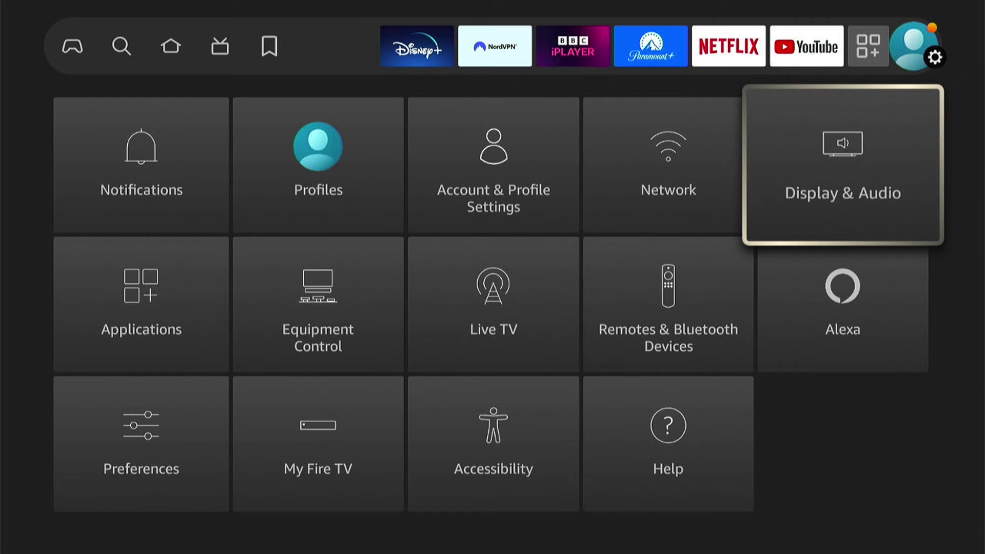
key(Return)
Enter the Audio settings from the Display & Audio list.
key(Down)
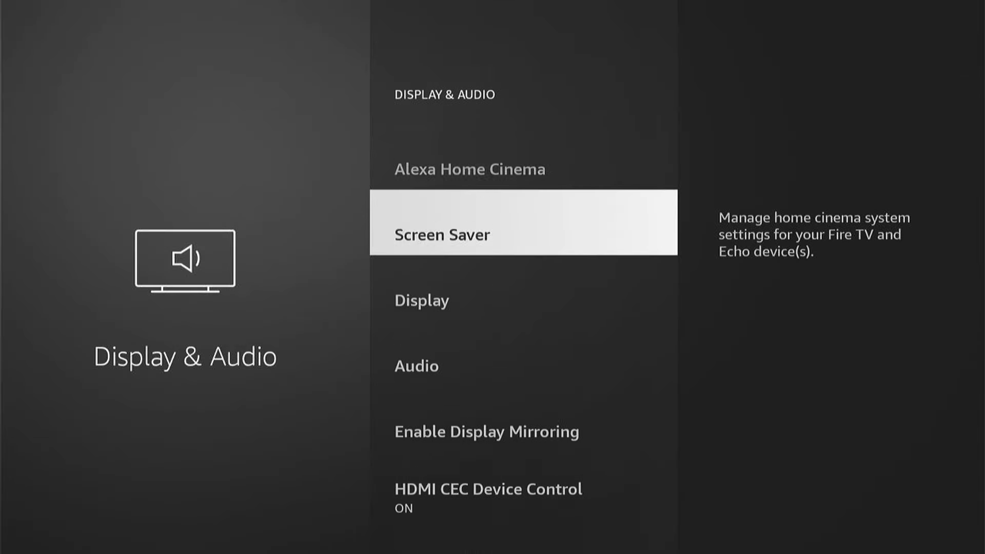
key(Down)
key(Down)
key(Return)
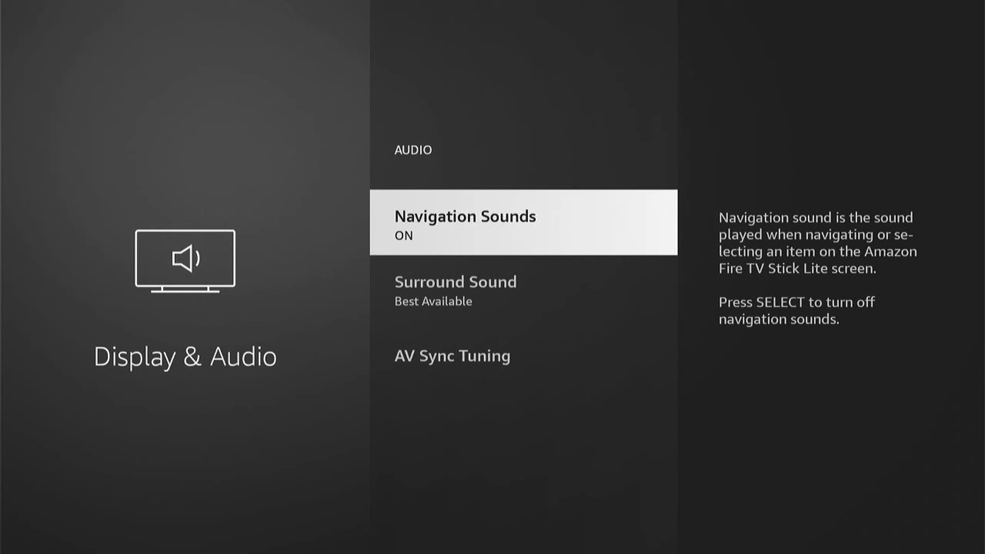
Browse the Surround Sound PCM and Dolby options, leaving Best Available unchanged.
key(Down)
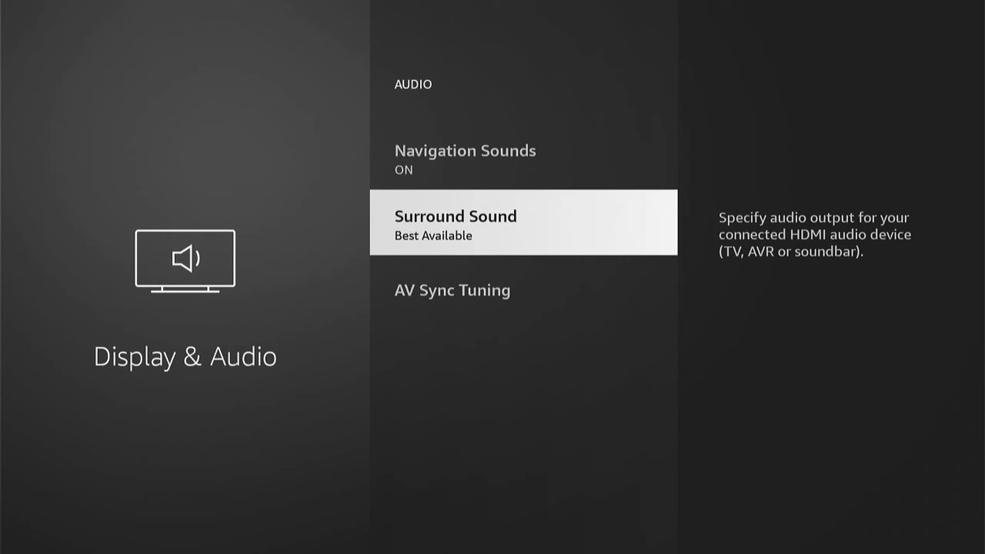
key(Return)
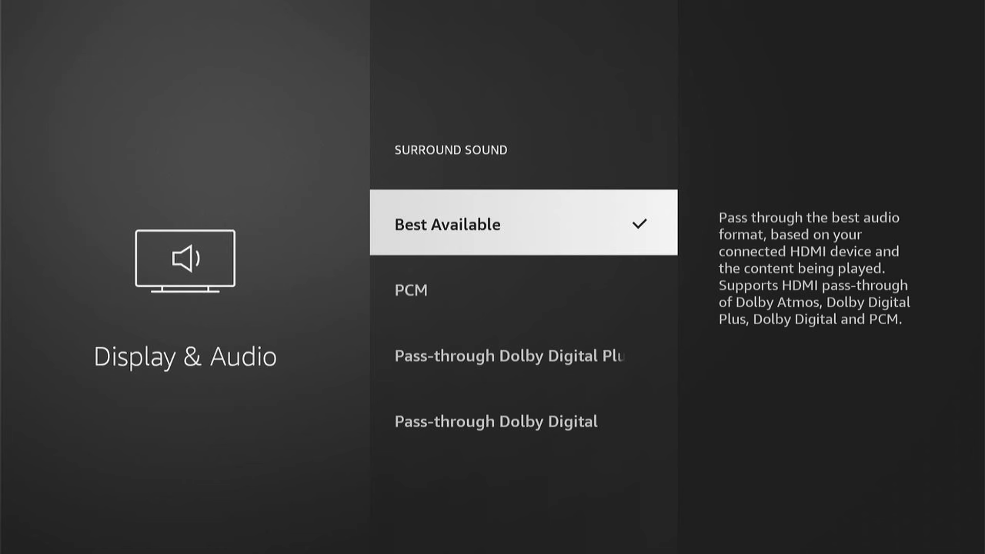
key(Down)
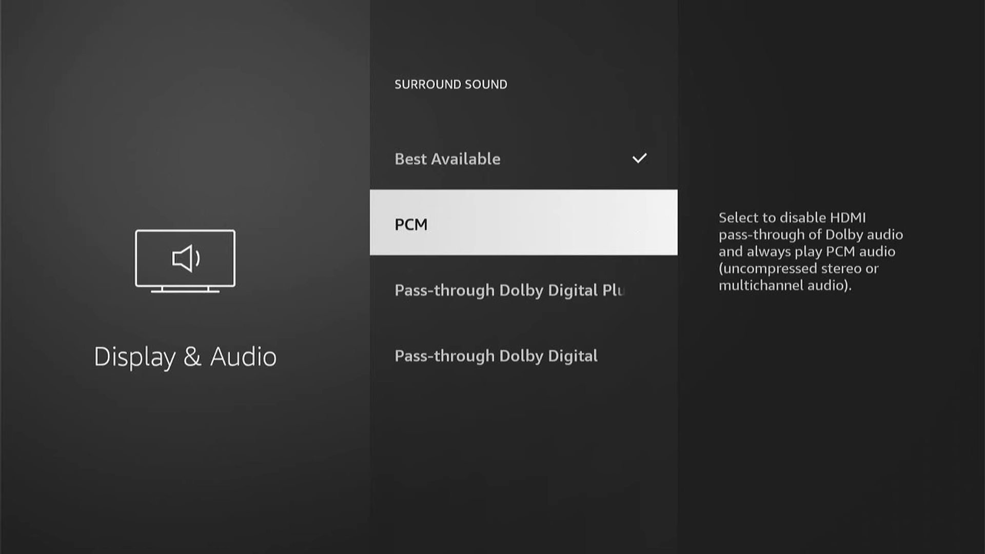
key(Down)
key(Down)
key(Up)
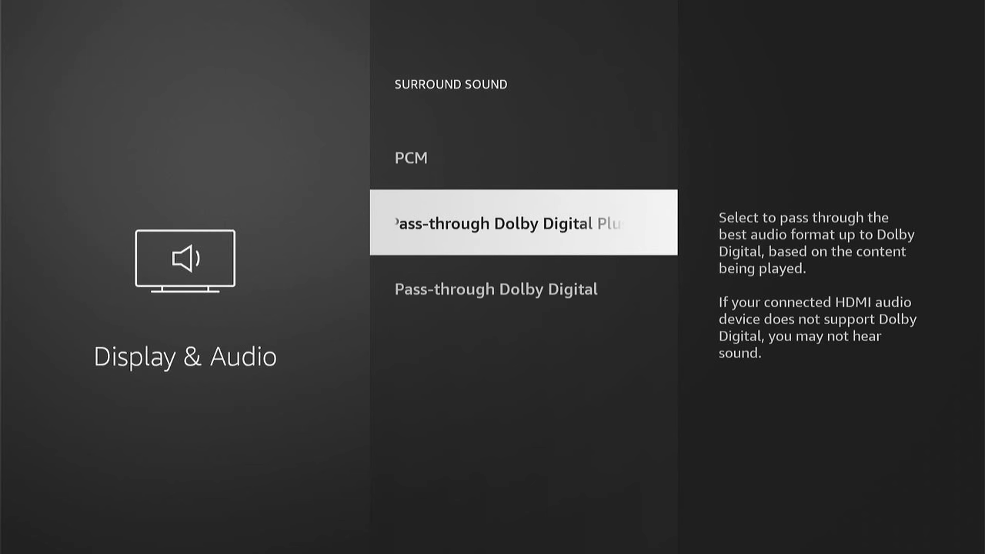
key(Up)
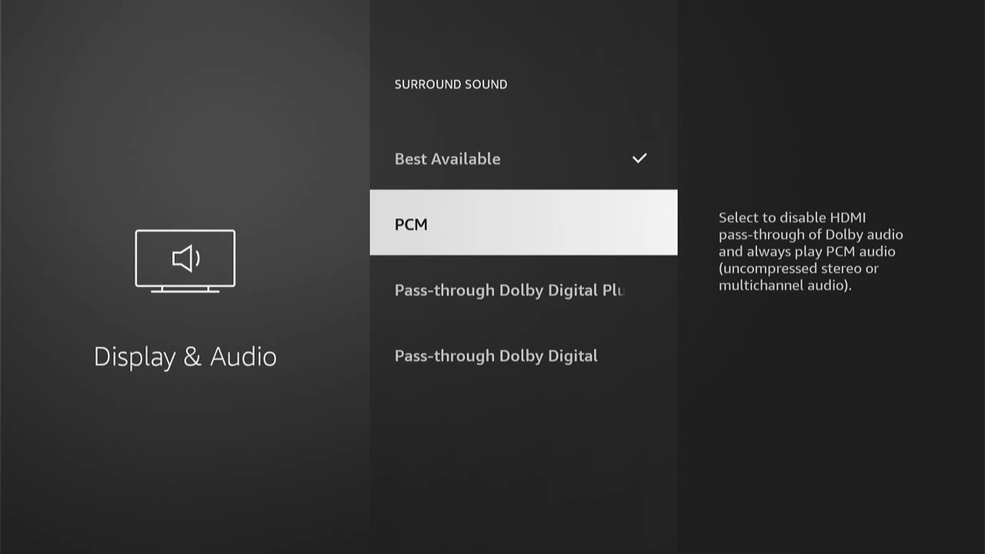
key(Escape)
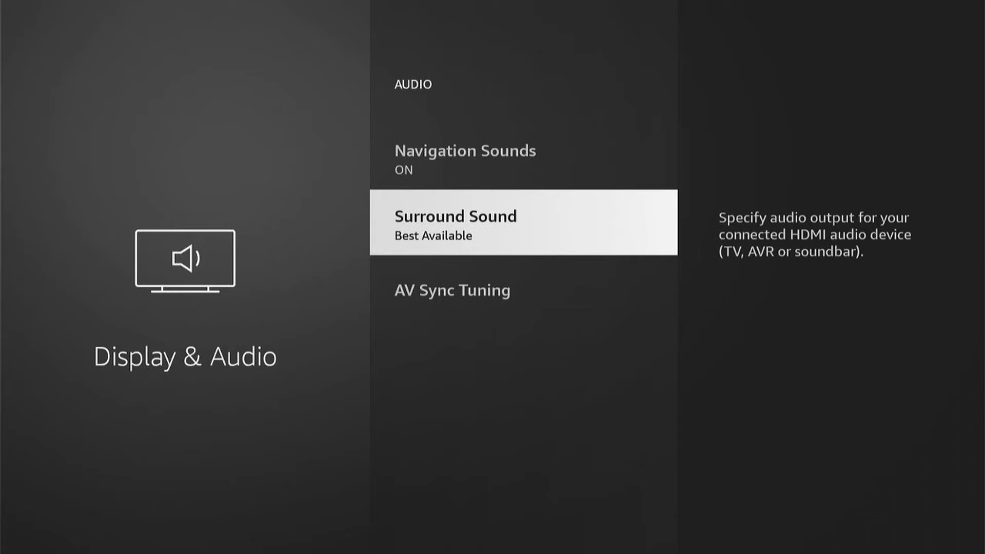
Run AV Sync Tuning, nudging the offset down once and up twice.
key(Down)
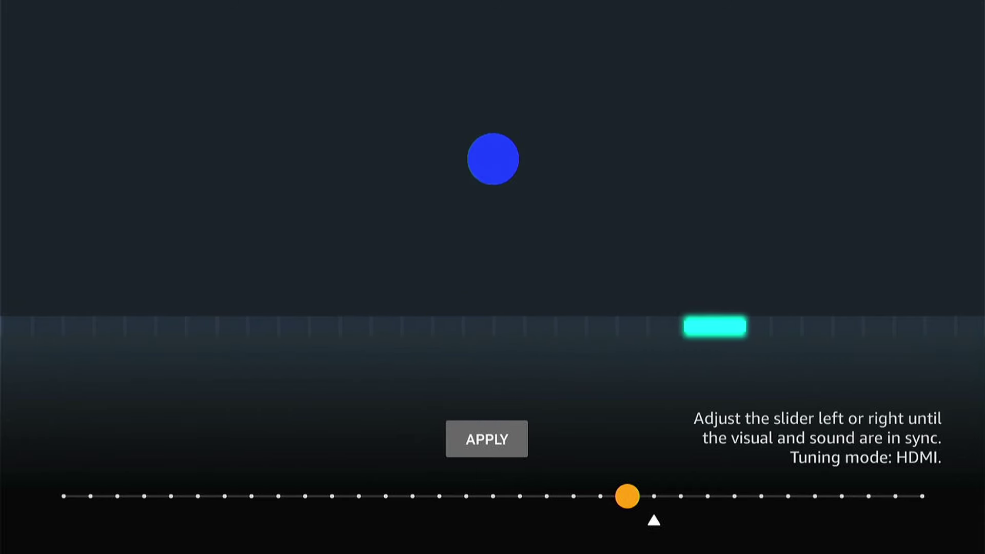
key(Left)
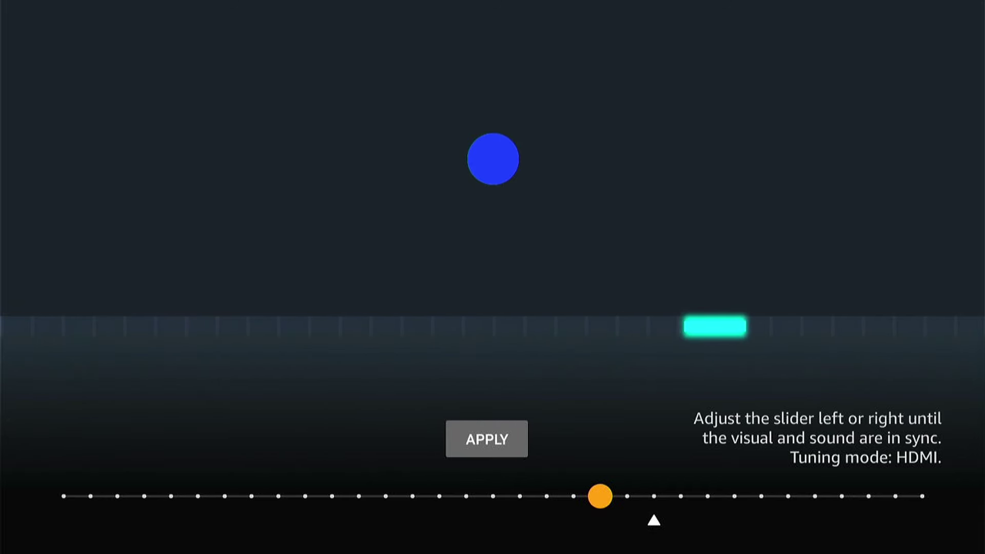
key(Right)
key(Right)
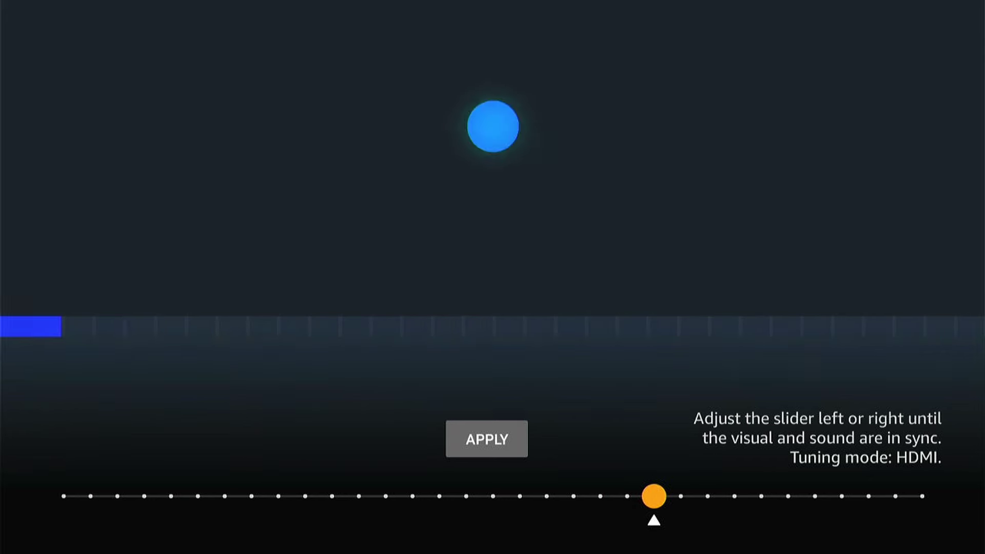
key(Escape)
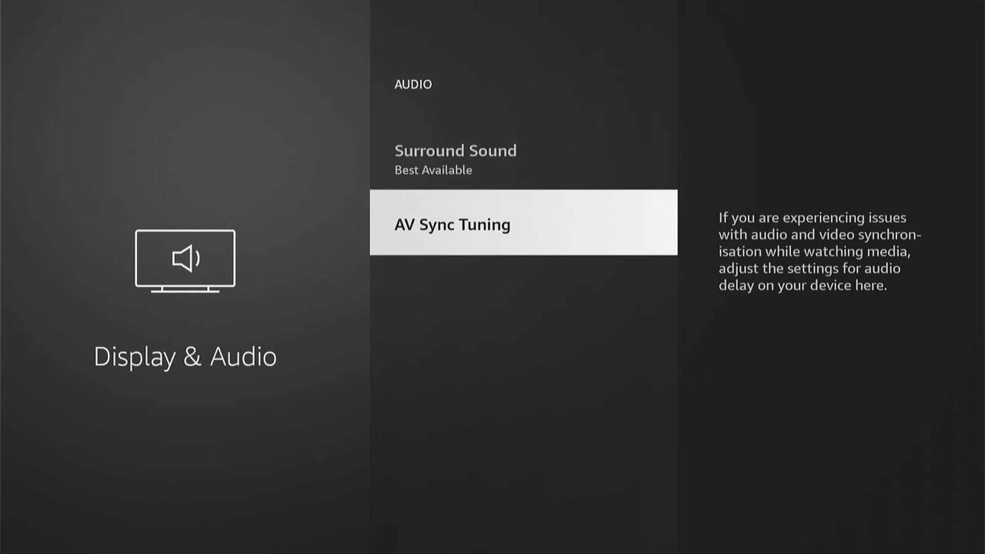
Back out through the Audio and Display & Audio menus to the Settings grid.
key(Up)
key(Up)
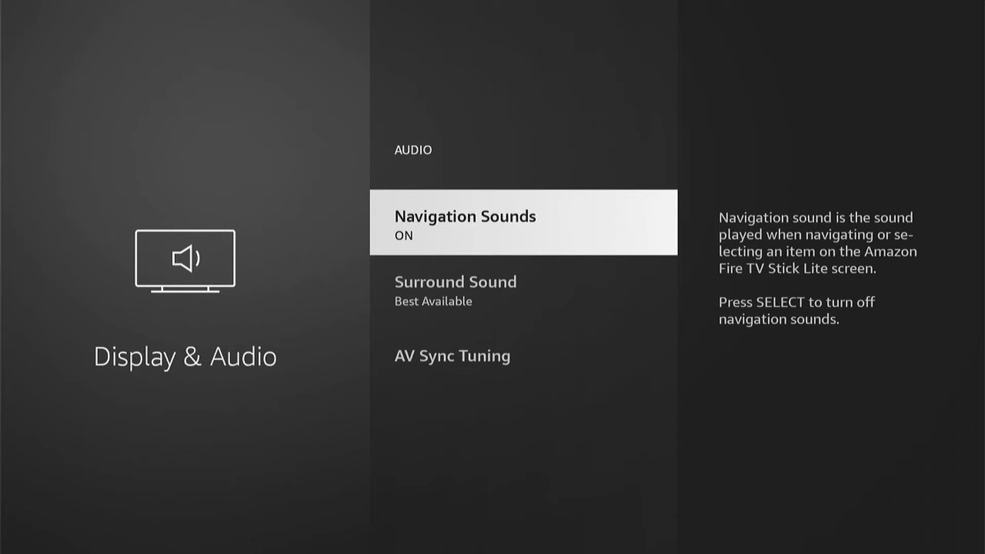
key(Escape)
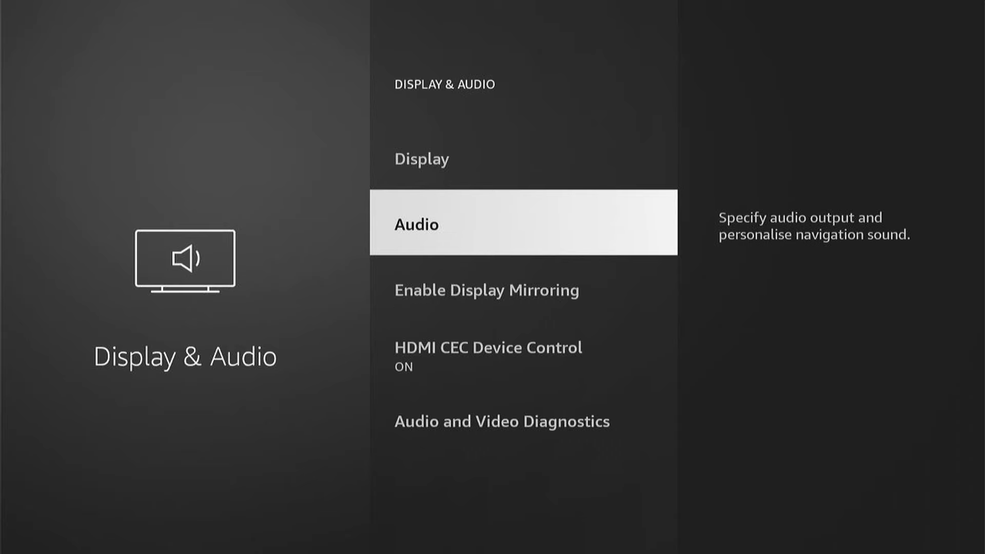
key(Escape)
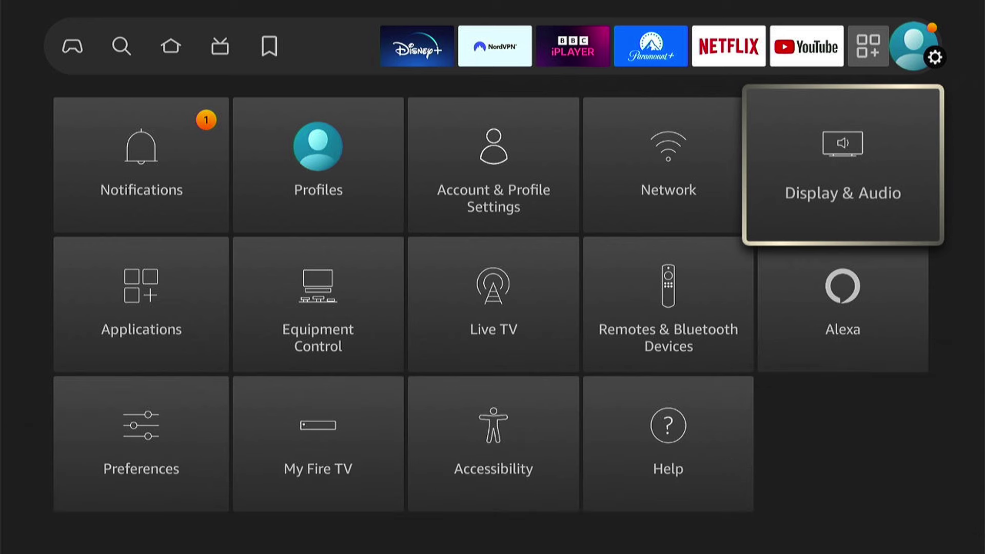
Enter the My Fire TV settings and highlight the Restart option.
key(Left)
key(Left)
key(Left)
key(Down)
key(Down)
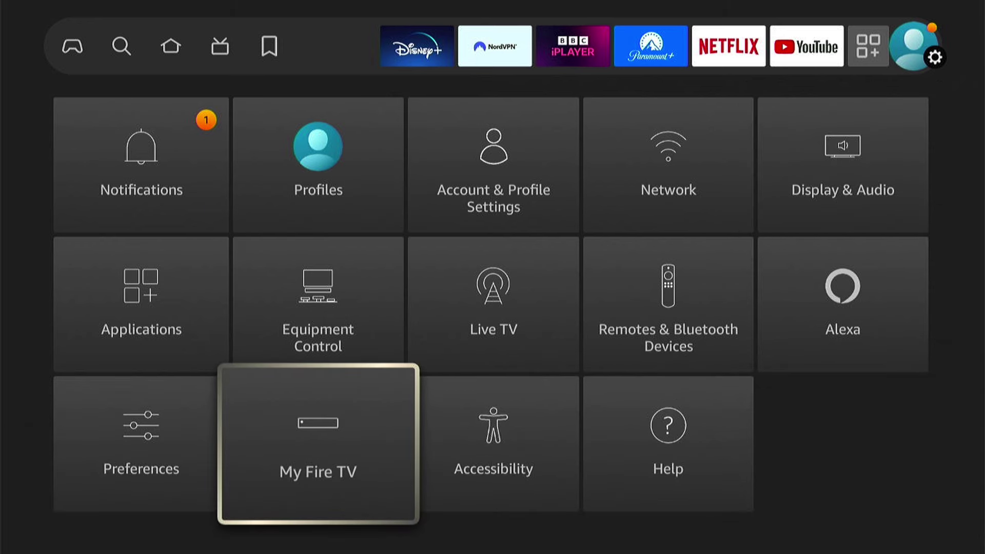
key(Return)
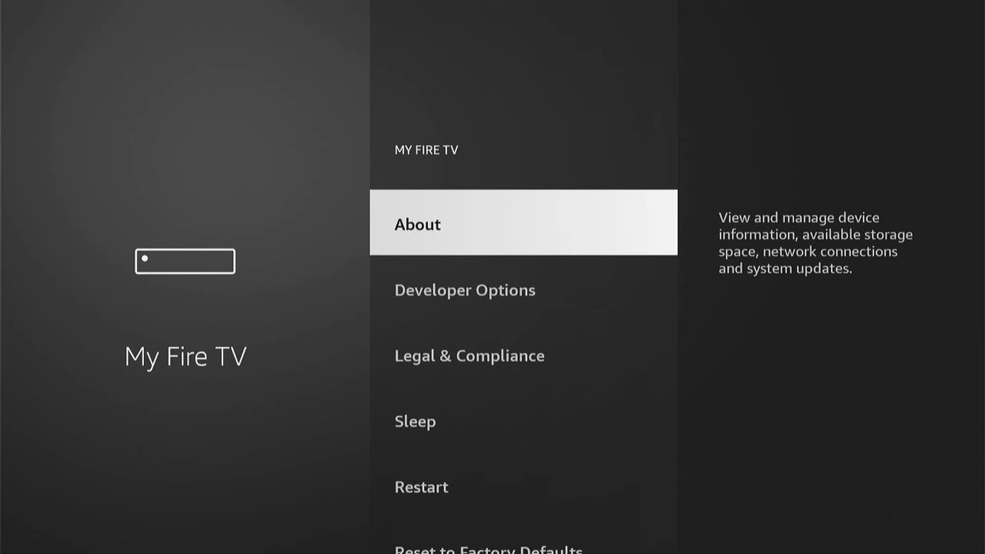
key(Down)
key(Down)
key(Down)
key(Down)
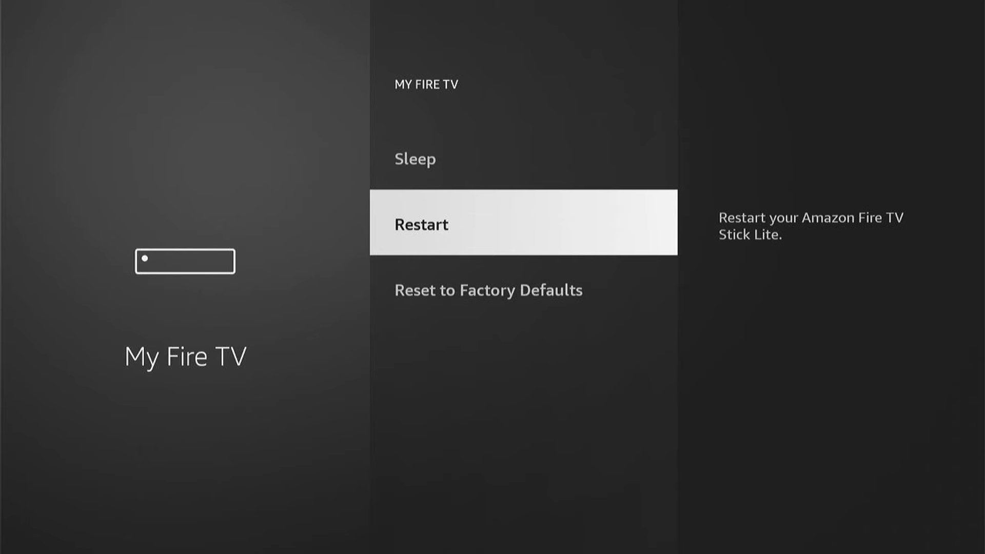